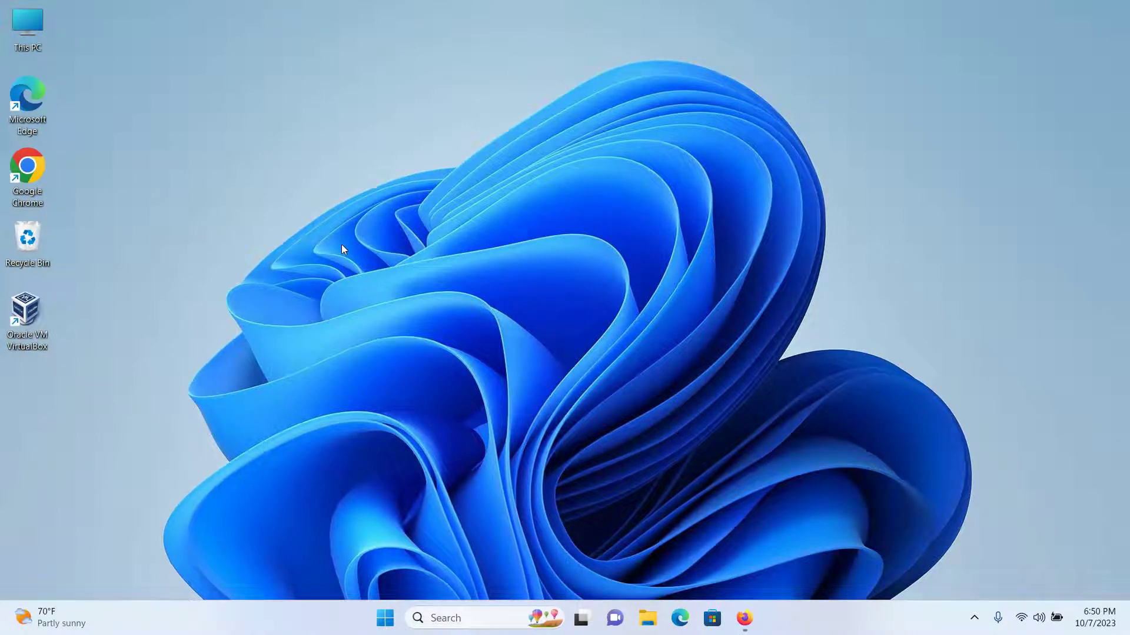
Step: Launch Chrome from the desktop, reach google.com and search for whonix
double_click(18, 176)
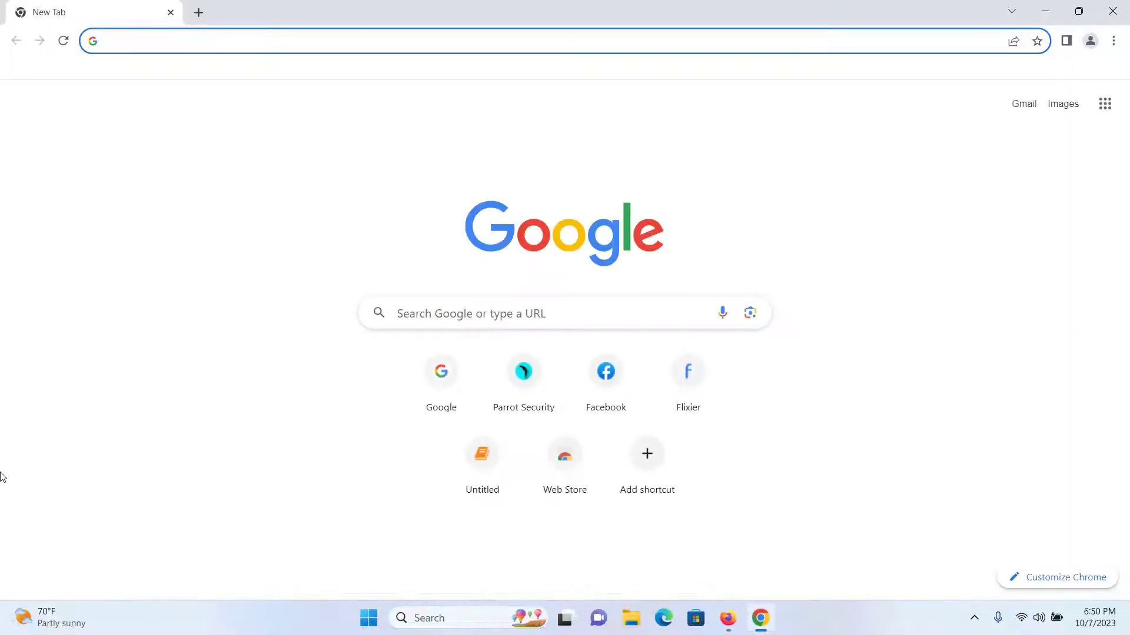
type("goo")
key("Return")
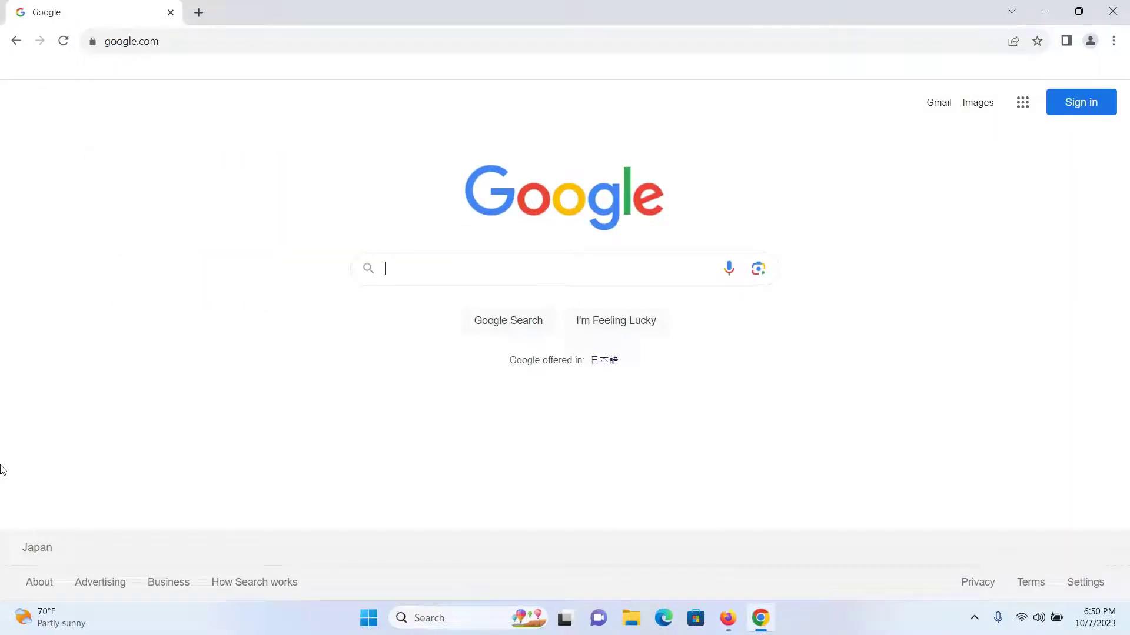
type("whonix")
key("Return")
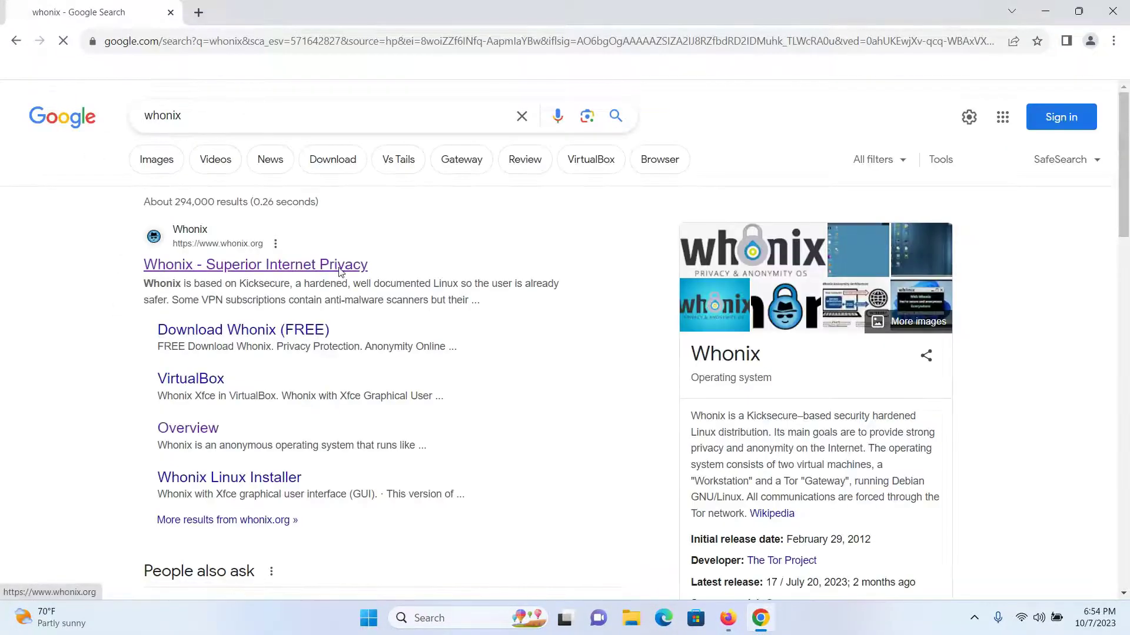
Step: Open the first whonix.org result and select the site address
left_click(338, 268)
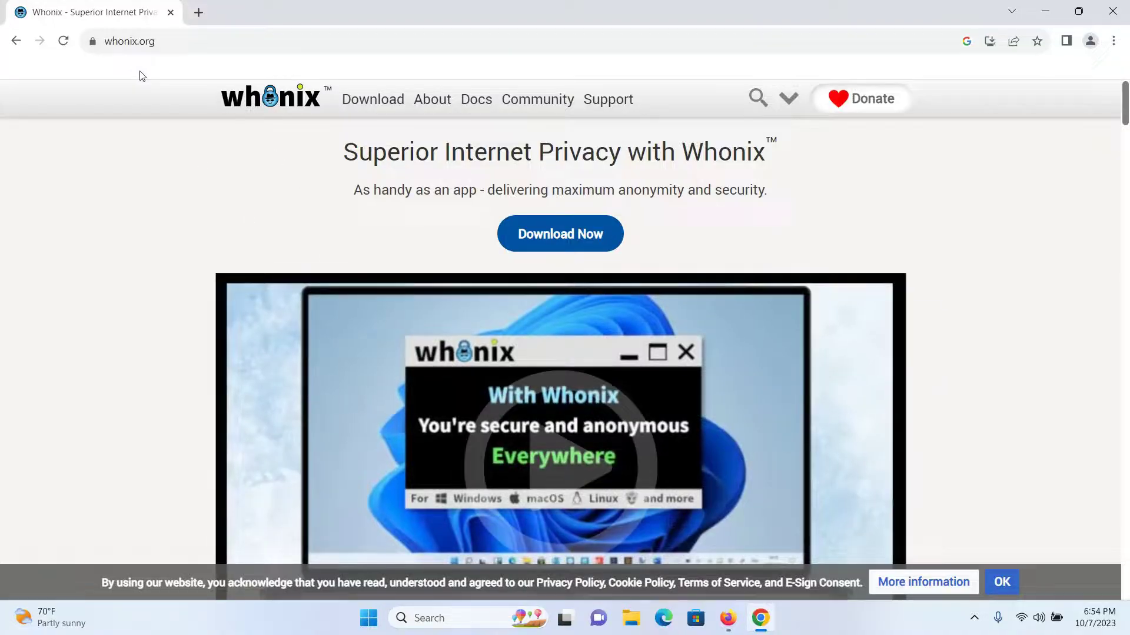
left_click(182, 42)
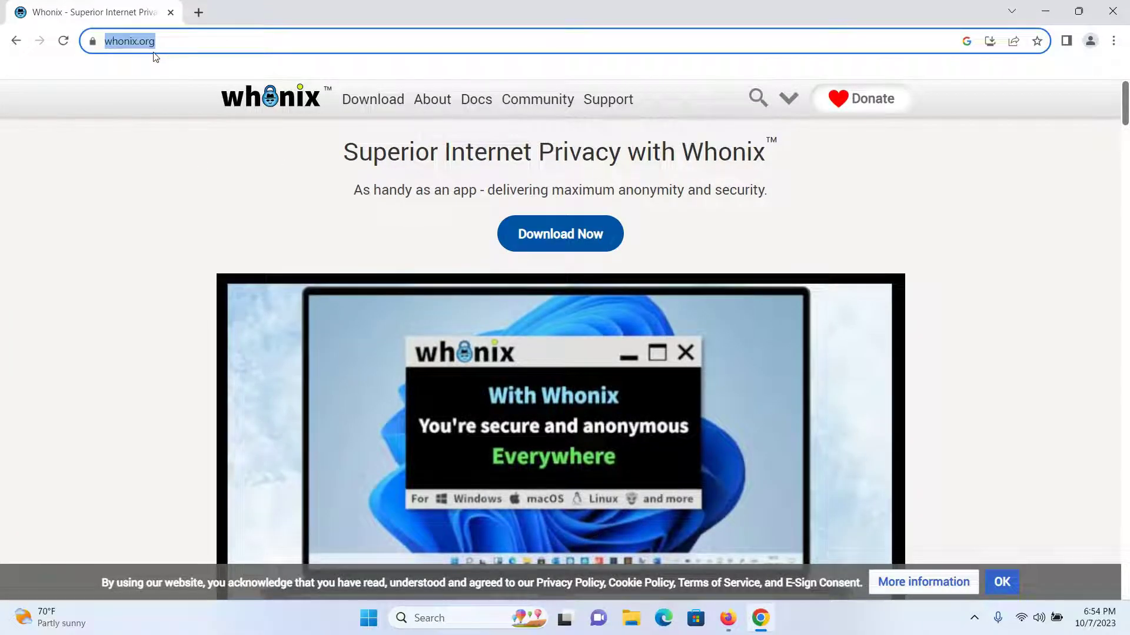
scroll(221, 261, "down", 1)
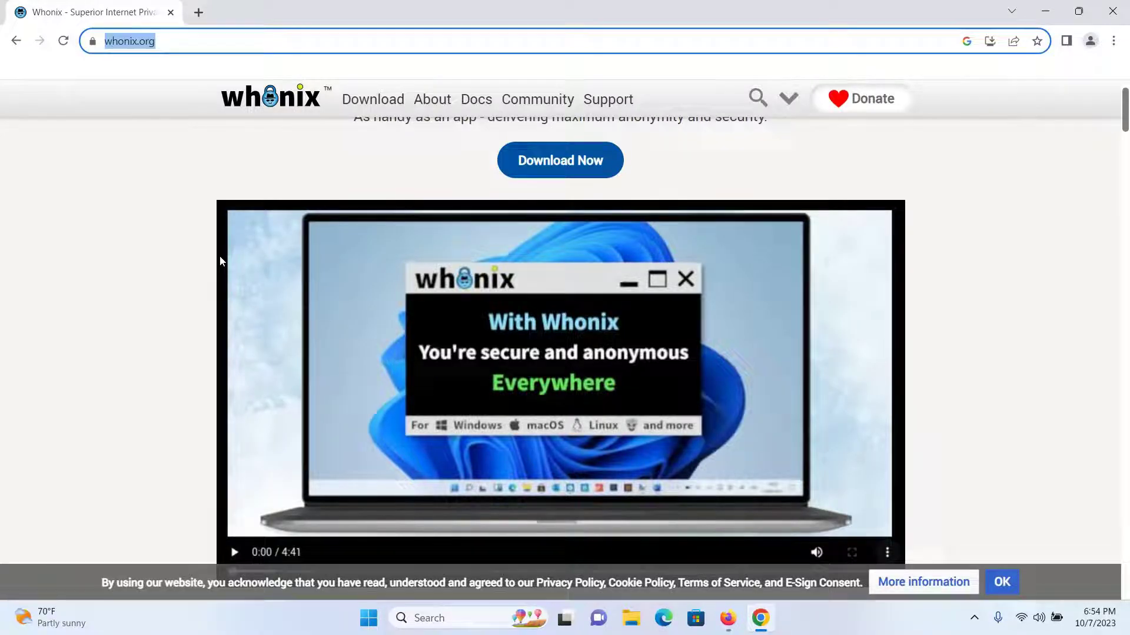
scroll(221, 261, "down", 4)
scroll(346, 299, "down", 2)
scroll(346, 298, "down", 1)
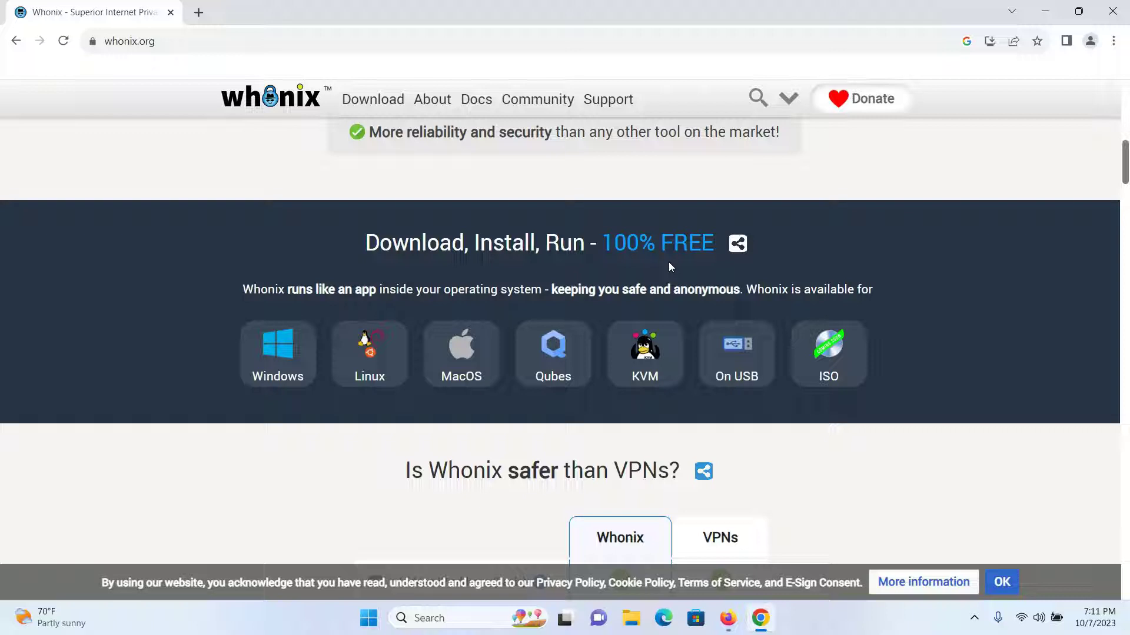
scroll(668, 262, "down", 3)
scroll(669, 263, "down", 3)
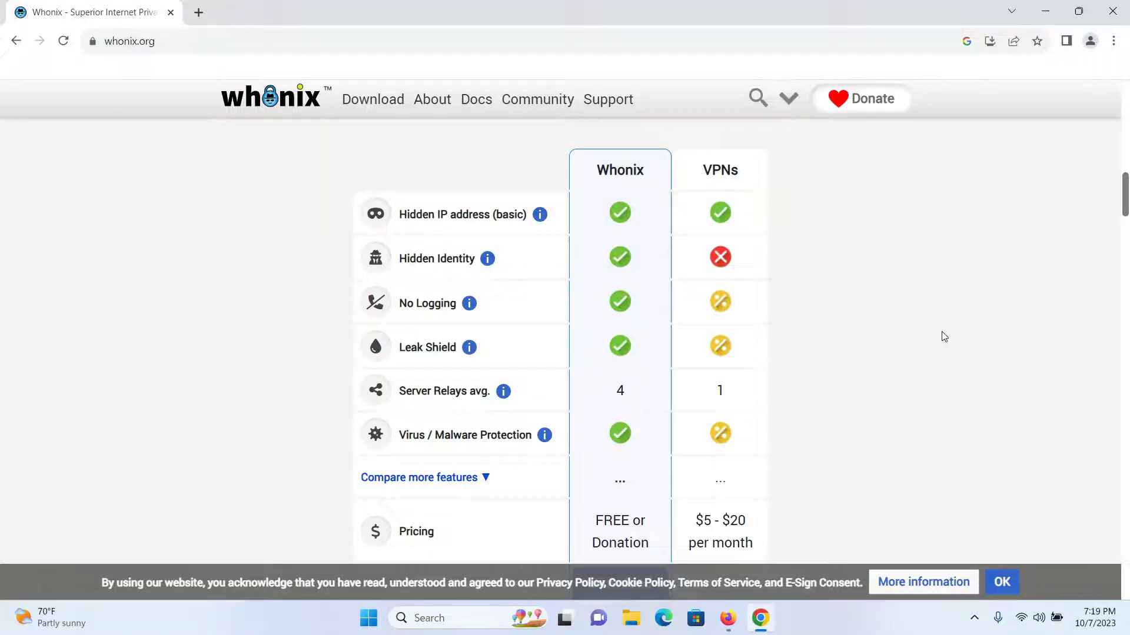
scroll(942, 336, "down", 3)
scroll(943, 336, "down", 3)
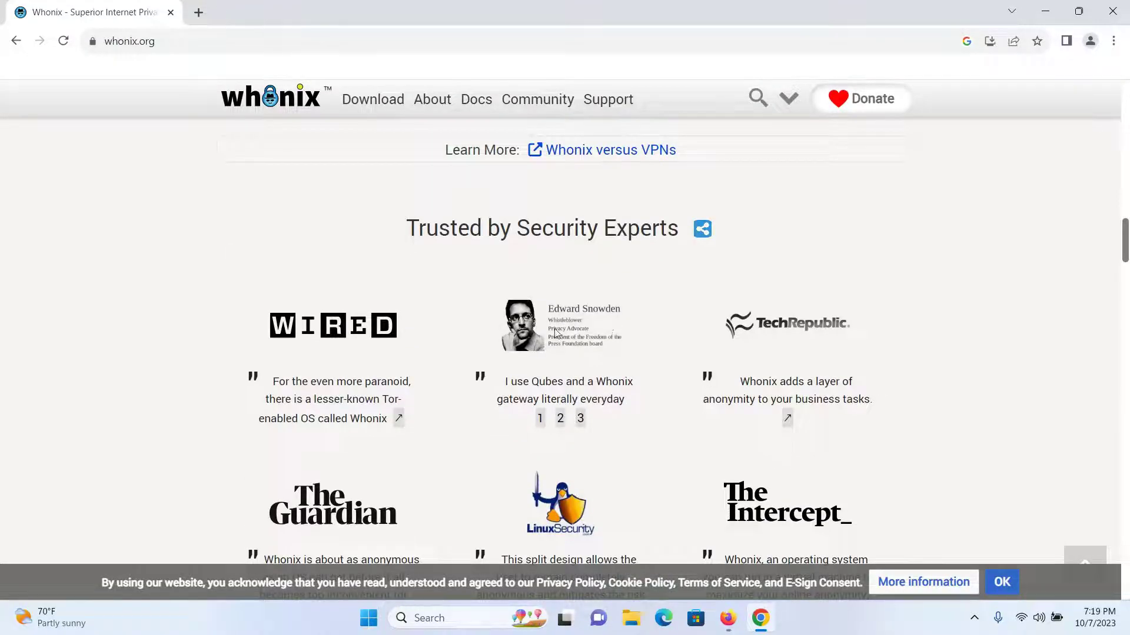
scroll(626, 395, "up", 5)
right_click(435, 113)
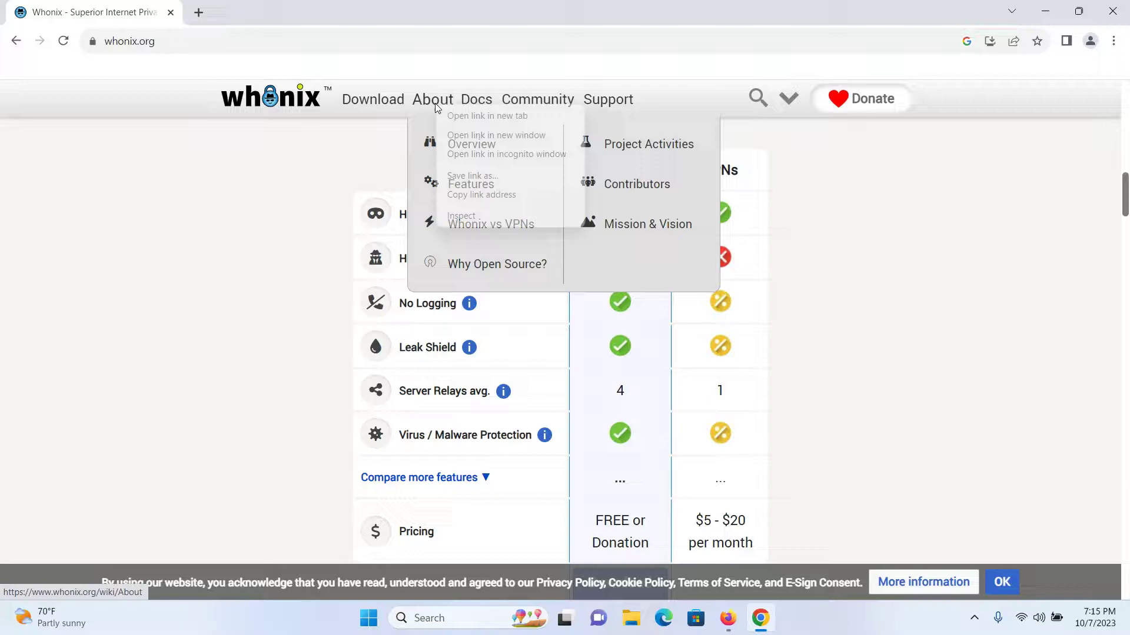
left_click(491, 114)
left_click(244, 12)
scroll(476, 262, "down", 8)
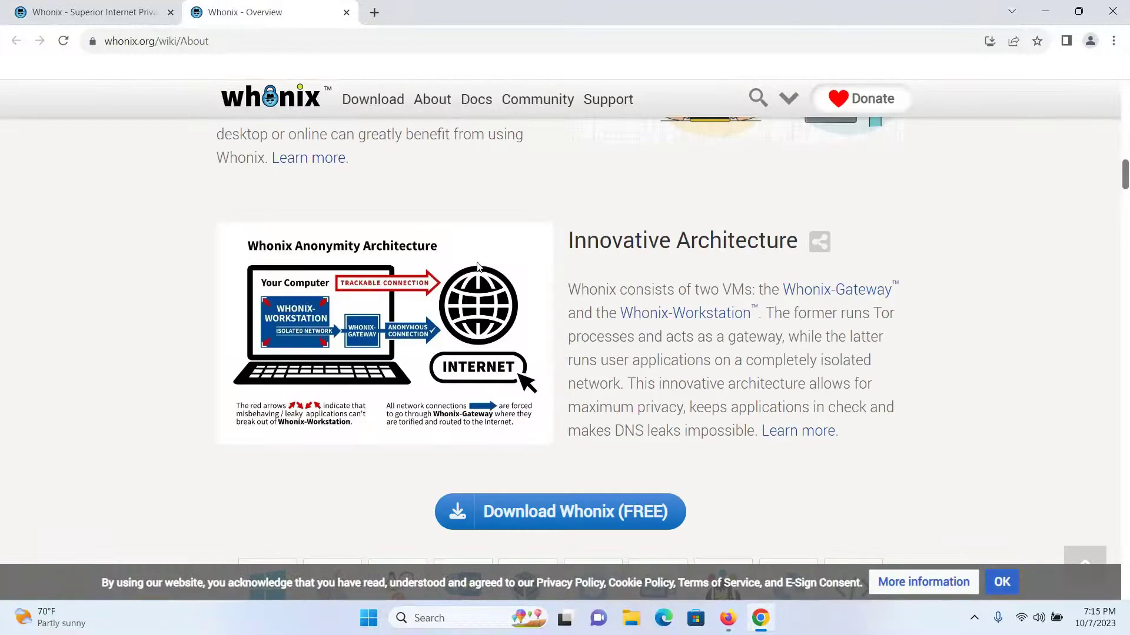
left_click(348, 11)
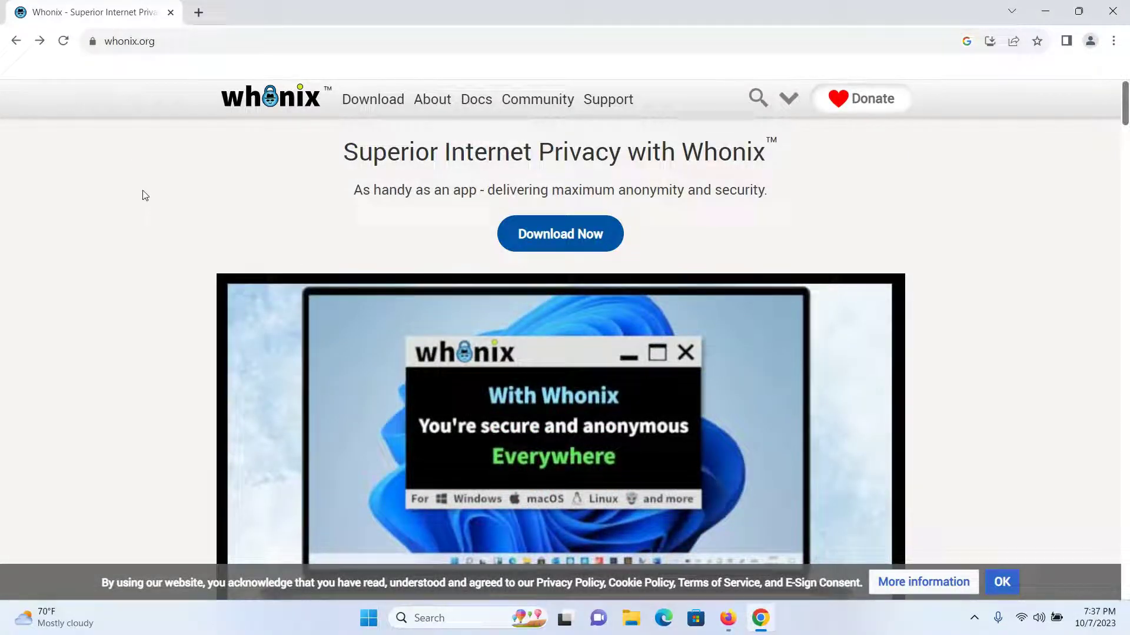
Step: From Download Now choose VirtualBox, compare CLI and GUI variants, and start the Whonix Xfce download
left_click(540, 237)
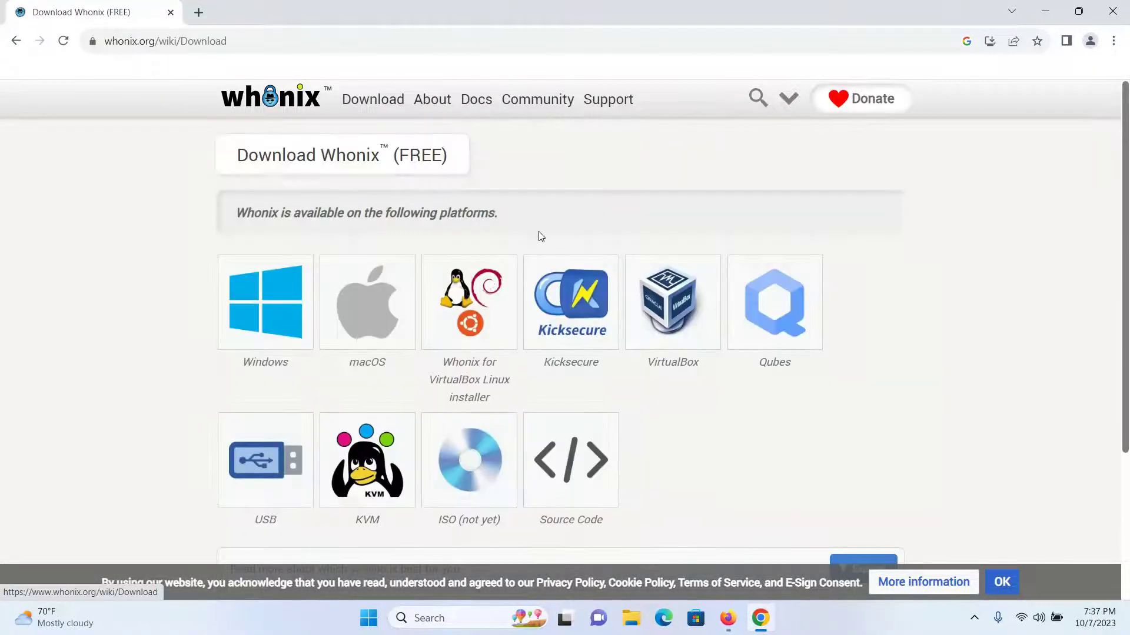
left_click(669, 291)
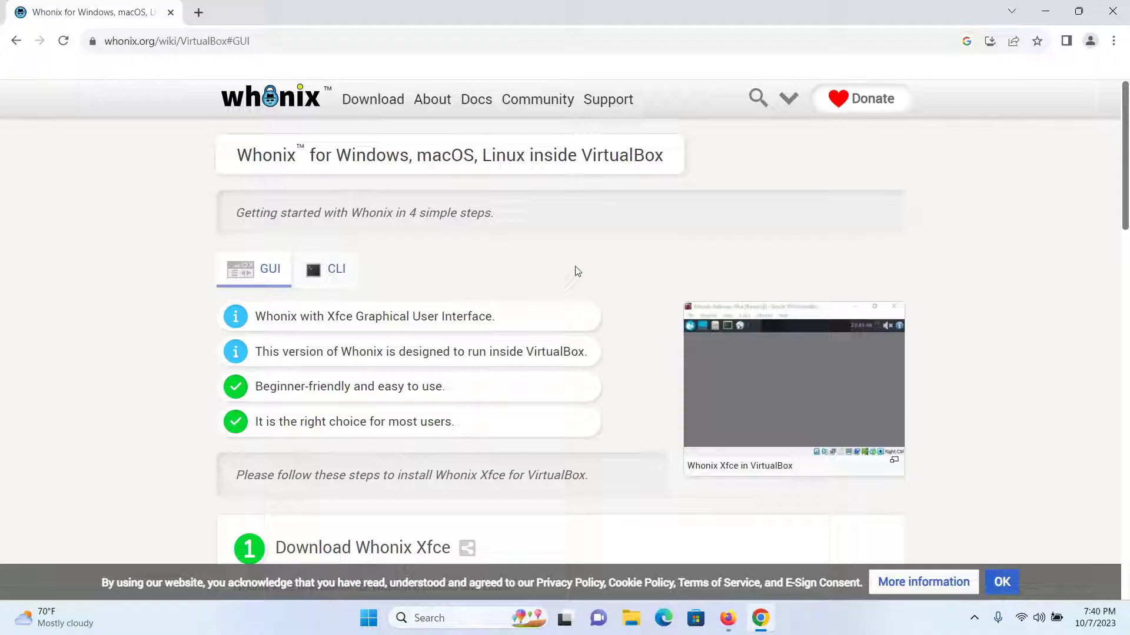
left_click(328, 270)
left_click(256, 269)
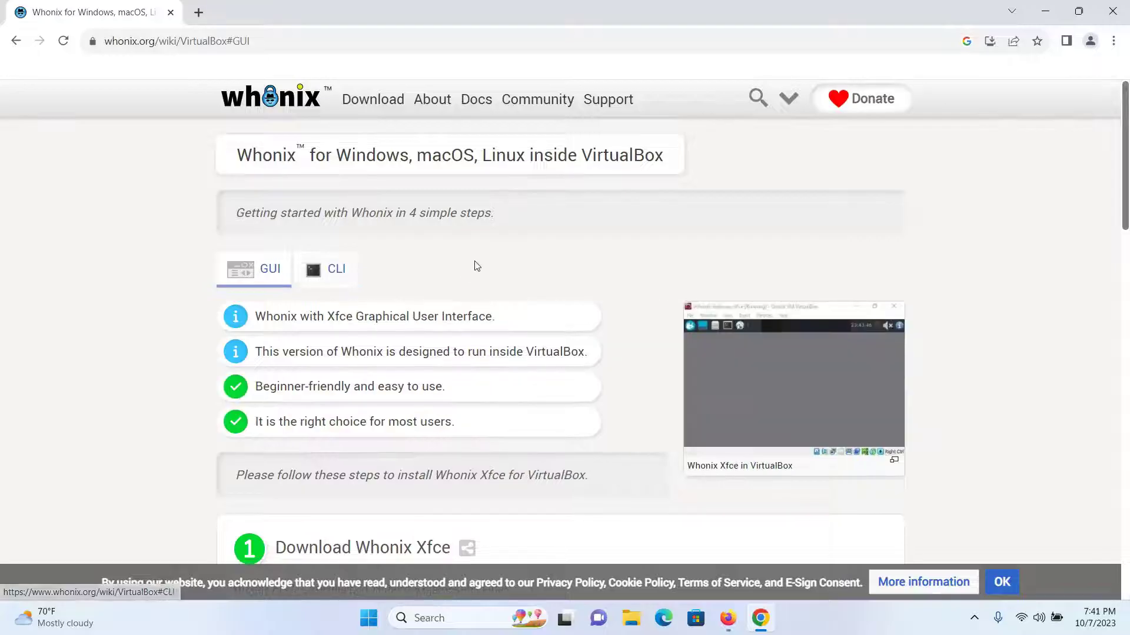
scroll(565, 248, "down", 1)
scroll(565, 247, "down", 2)
scroll(548, 273, "down", 2)
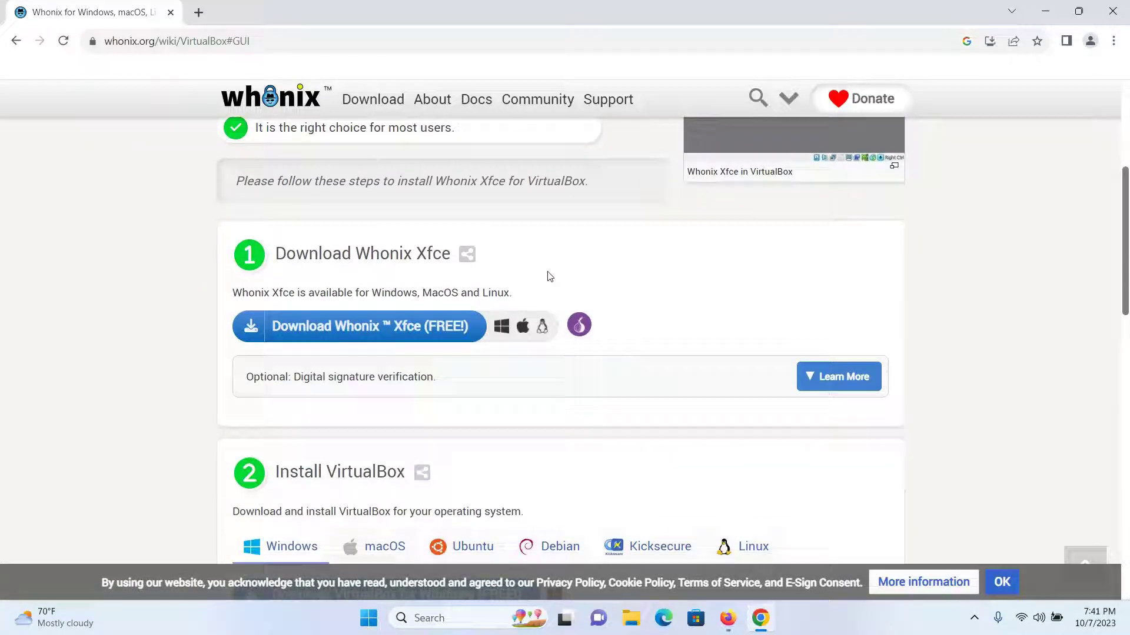
left_click(428, 333)
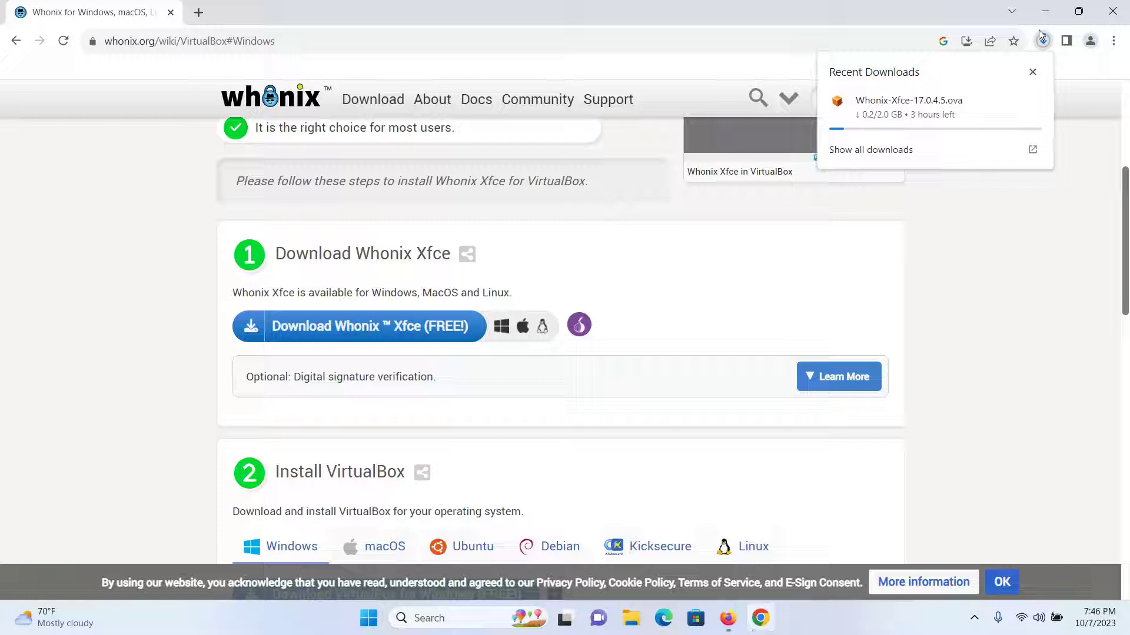
Step: Dismiss the downloads popup, then reopen Chrome's downloads to verify the Whonix file finished
left_click(977, 336)
scroll(971, 300, "down", 3)
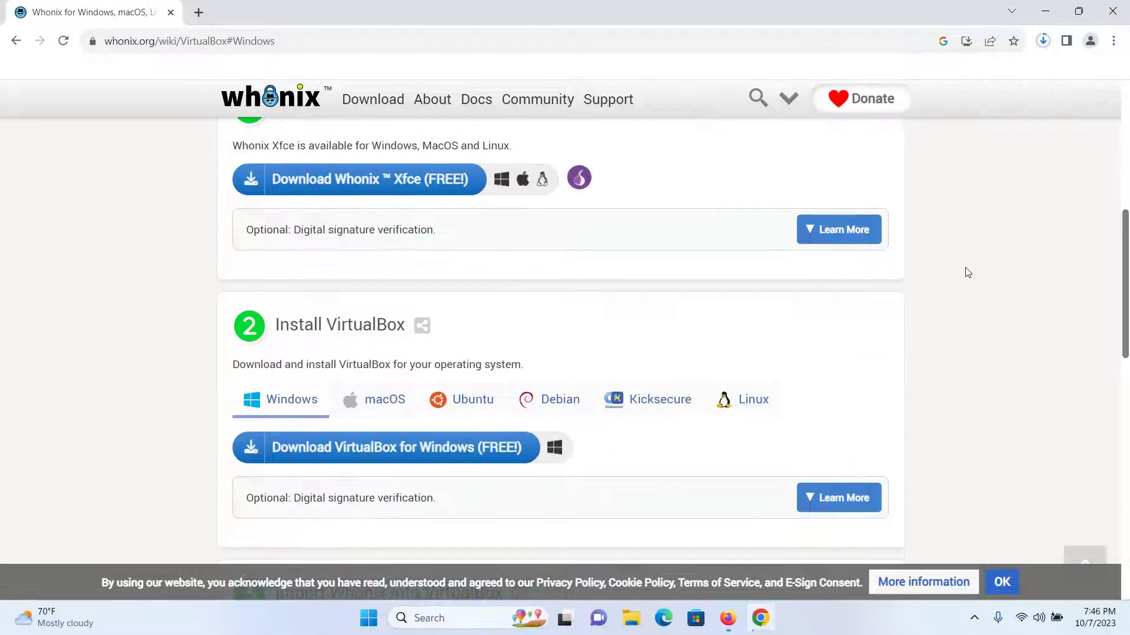
scroll(956, 250, "down", 3)
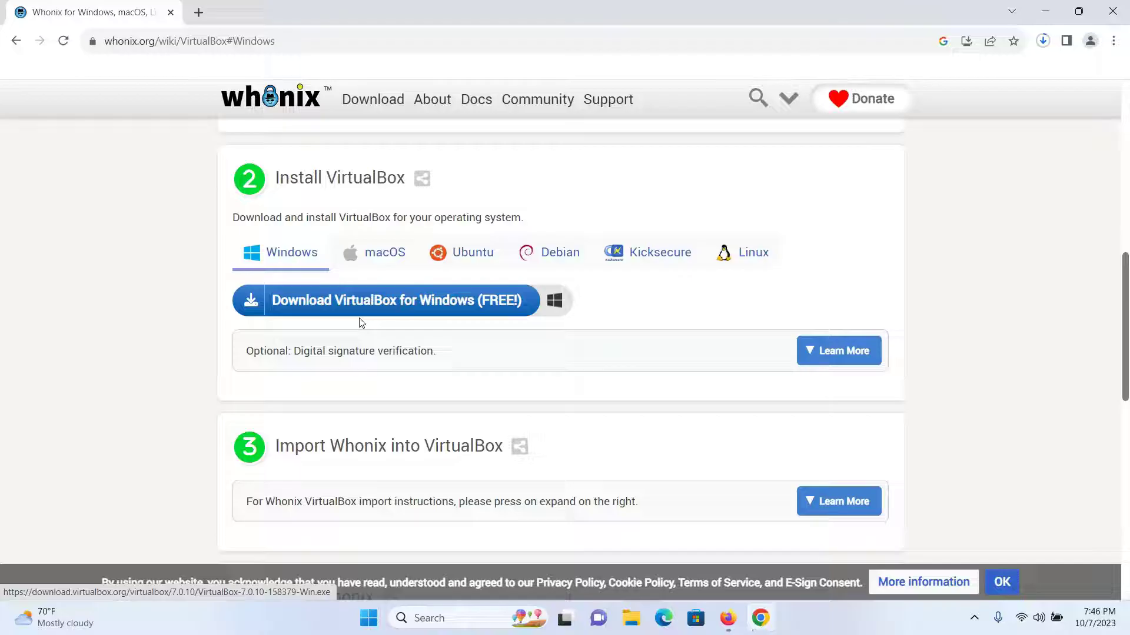
left_click(1078, 11)
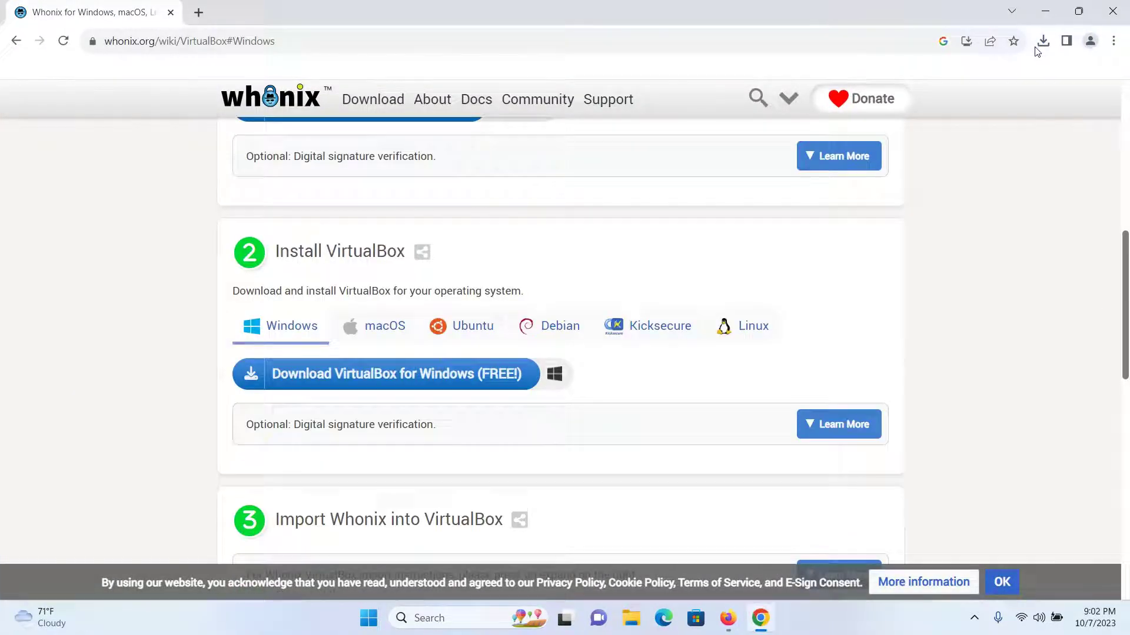
left_click(1042, 41)
Step: Reveal the downloaded Whonix-Xfce-17.0.4.5 appliance in the Downloads folder
left_click(1010, 102)
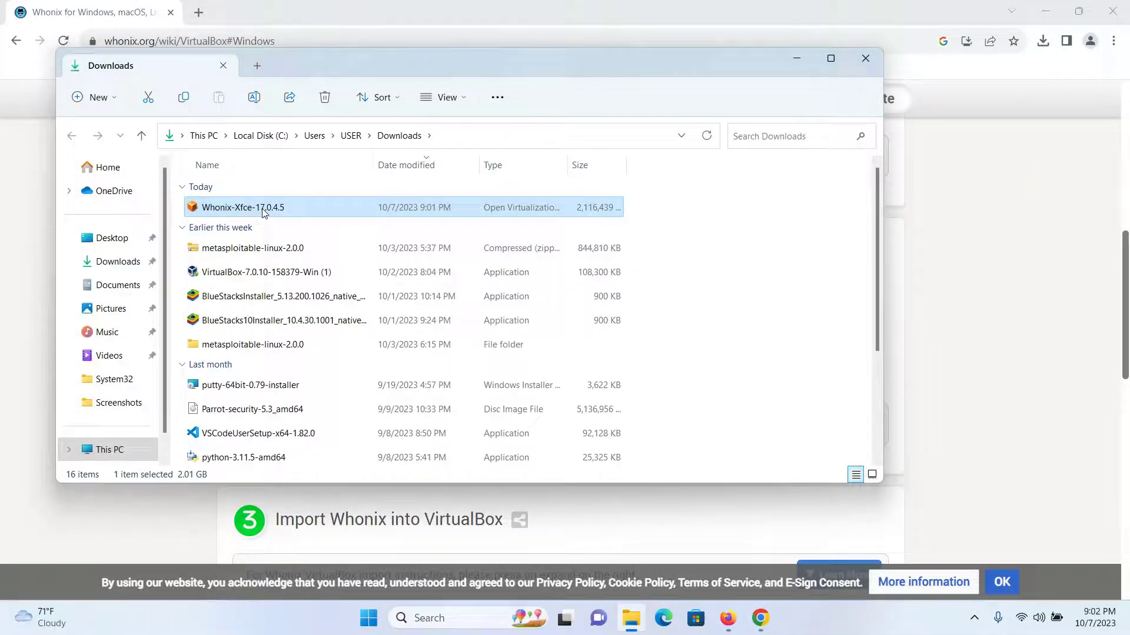
Step: Import the Whonix appliance into VirtualBox, agreeing to both Gateway and Workstation license terms
double_click(433, 211)
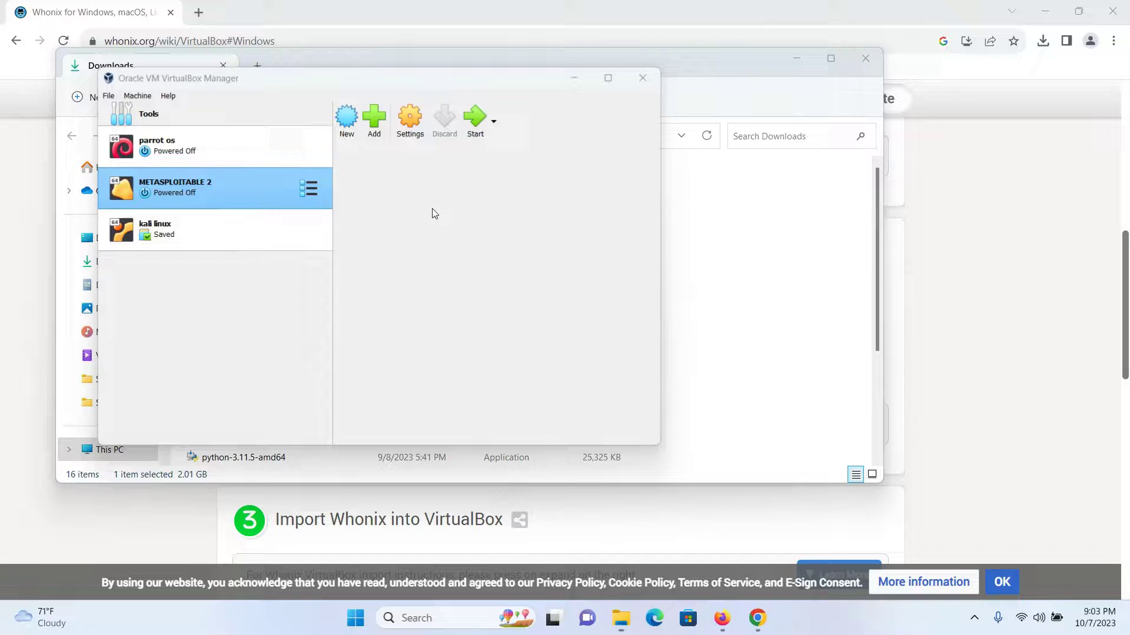
scroll(463, 258, "down", 5)
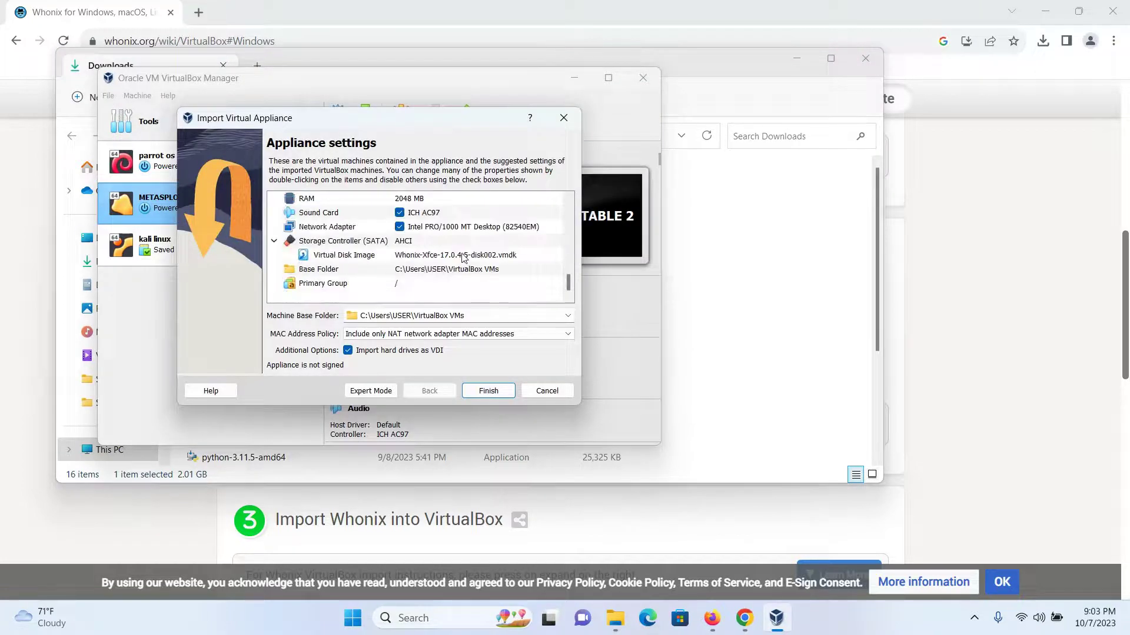
left_click(489, 391)
scroll(372, 282, "down", 3)
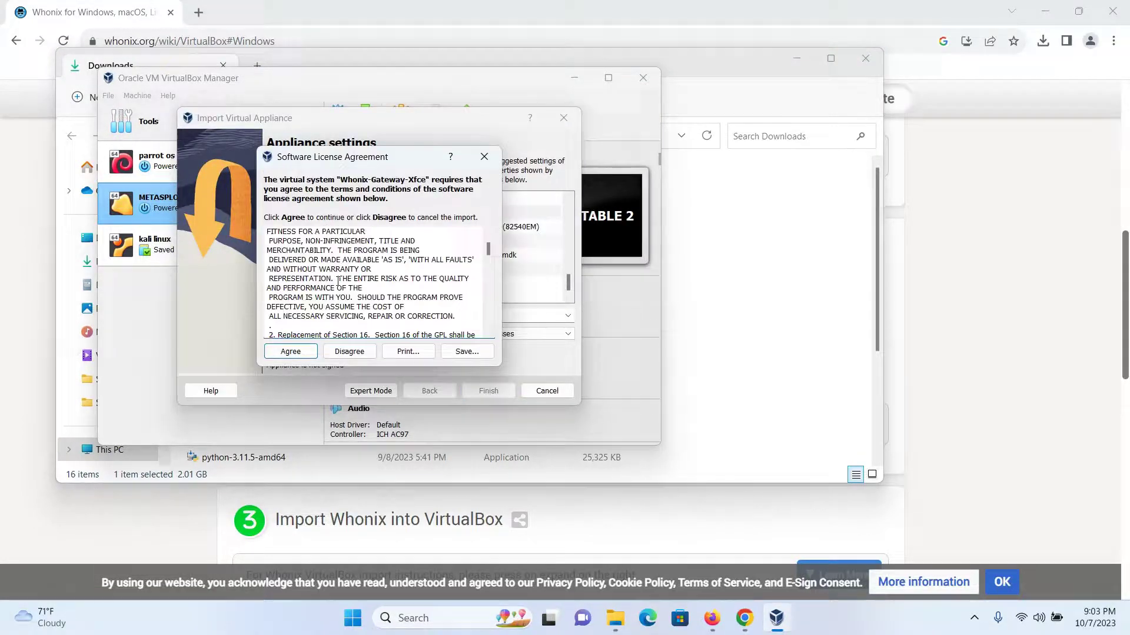
scroll(371, 283, "up", 2)
left_click(290, 352)
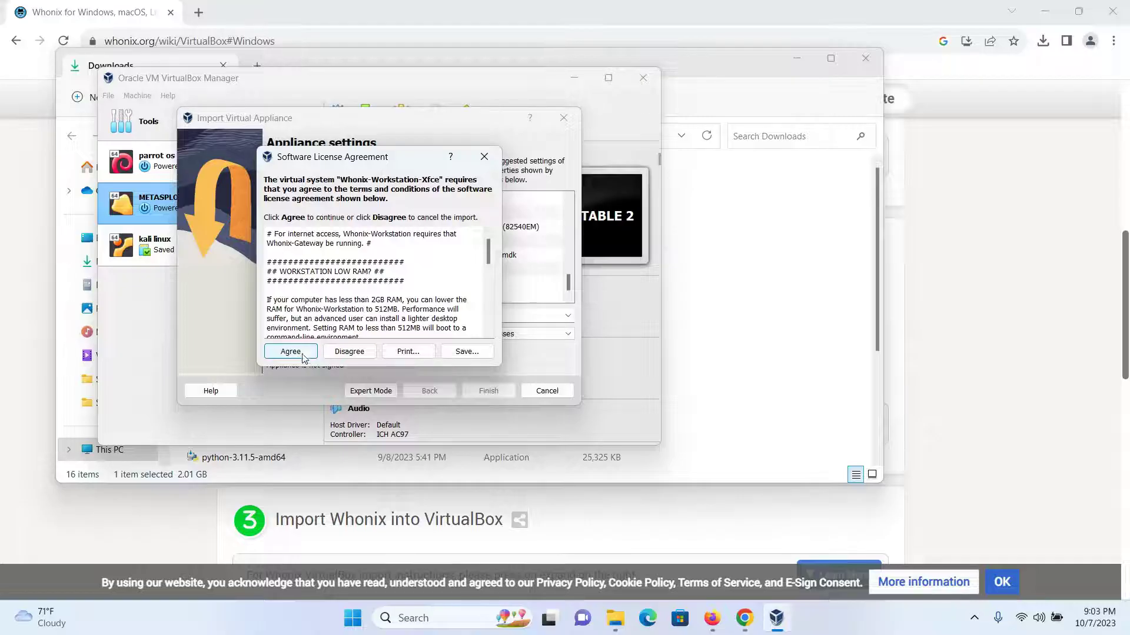
left_click(291, 352)
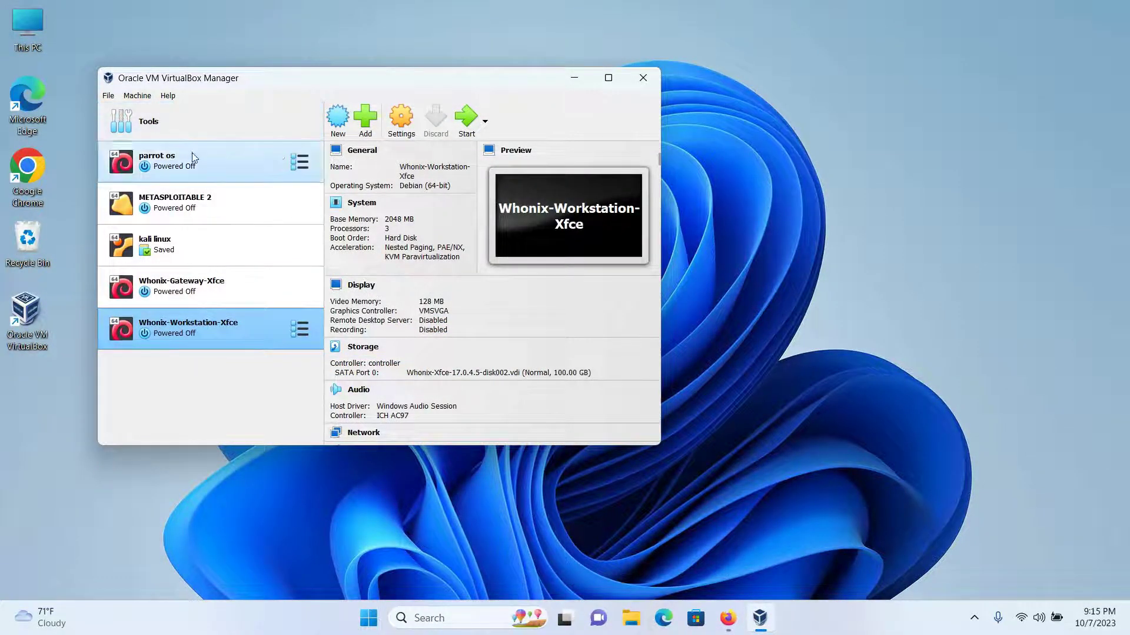
left_click(175, 290)
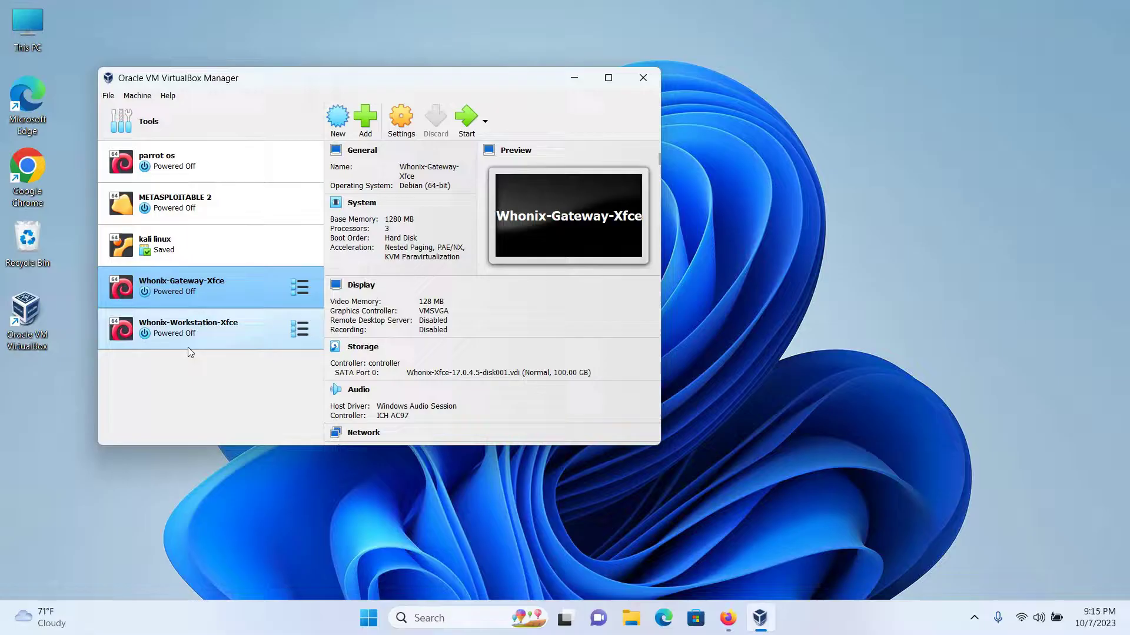
left_click(186, 332)
left_click(173, 297)
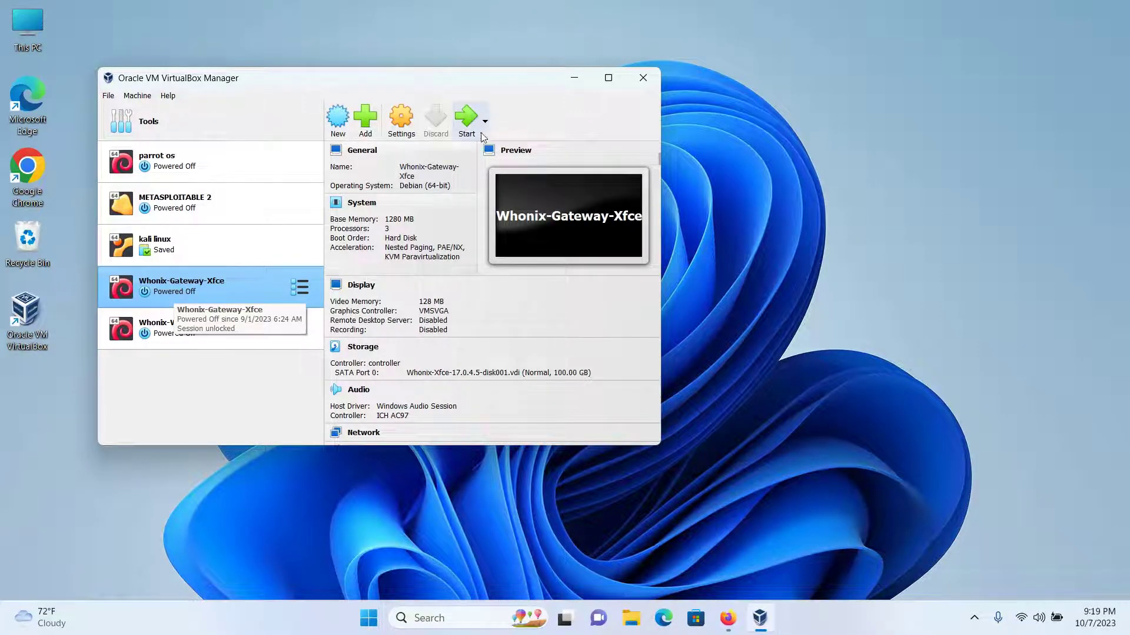
Step: Start Whonix-Gateway-Xfce and complete its setup wizard with the disclaimer marked Understood
left_click(466, 121)
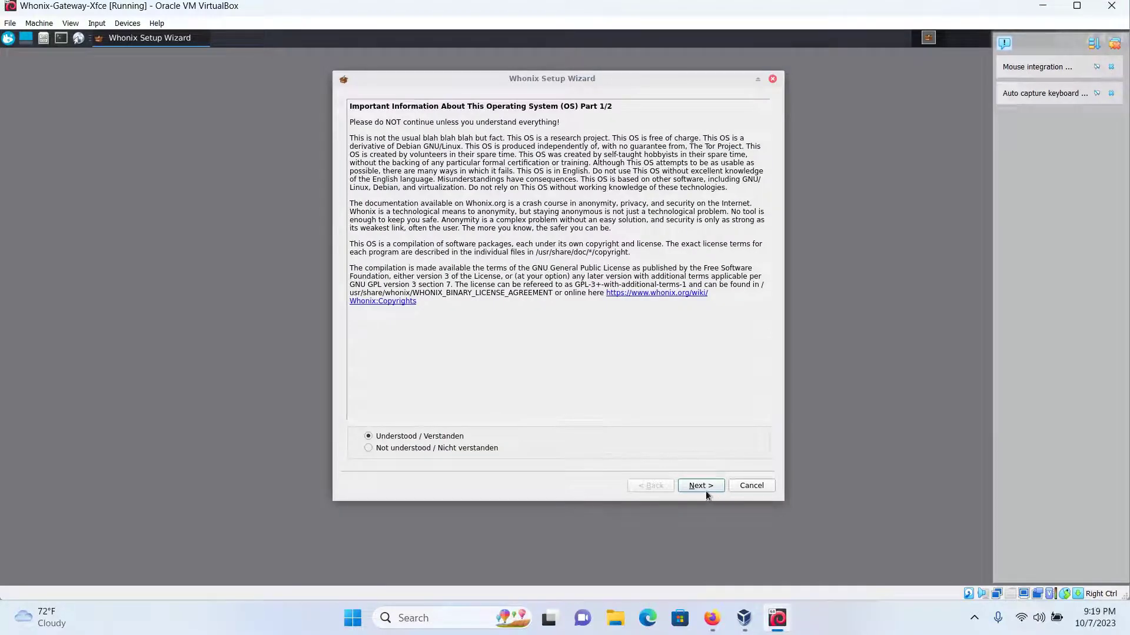
left_click(706, 491)
left_click(429, 436)
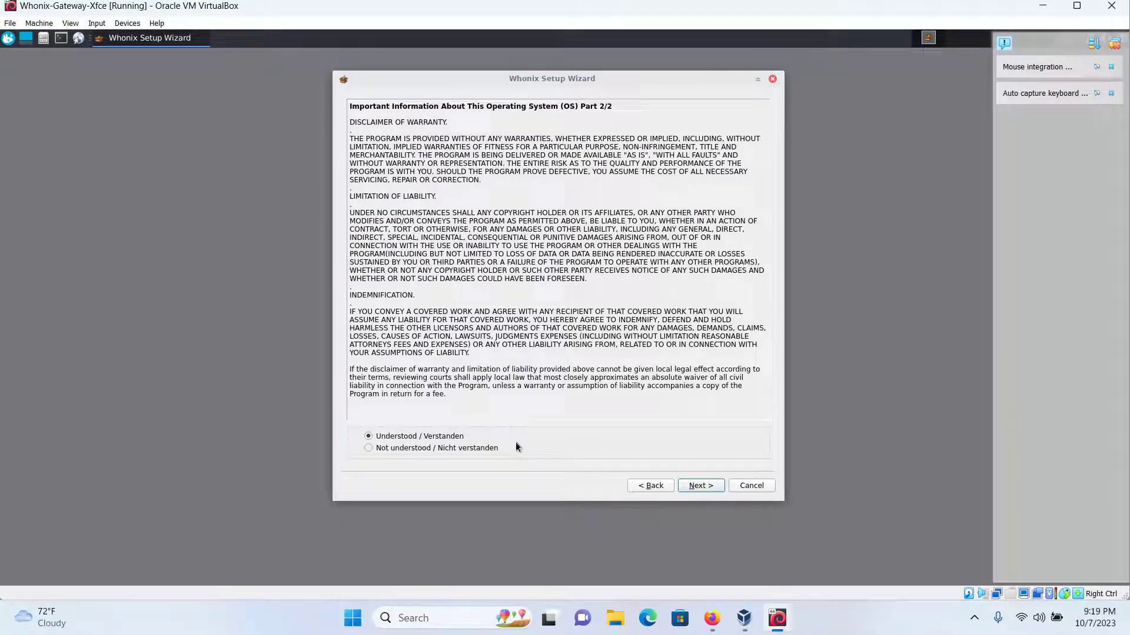
left_click(700, 486)
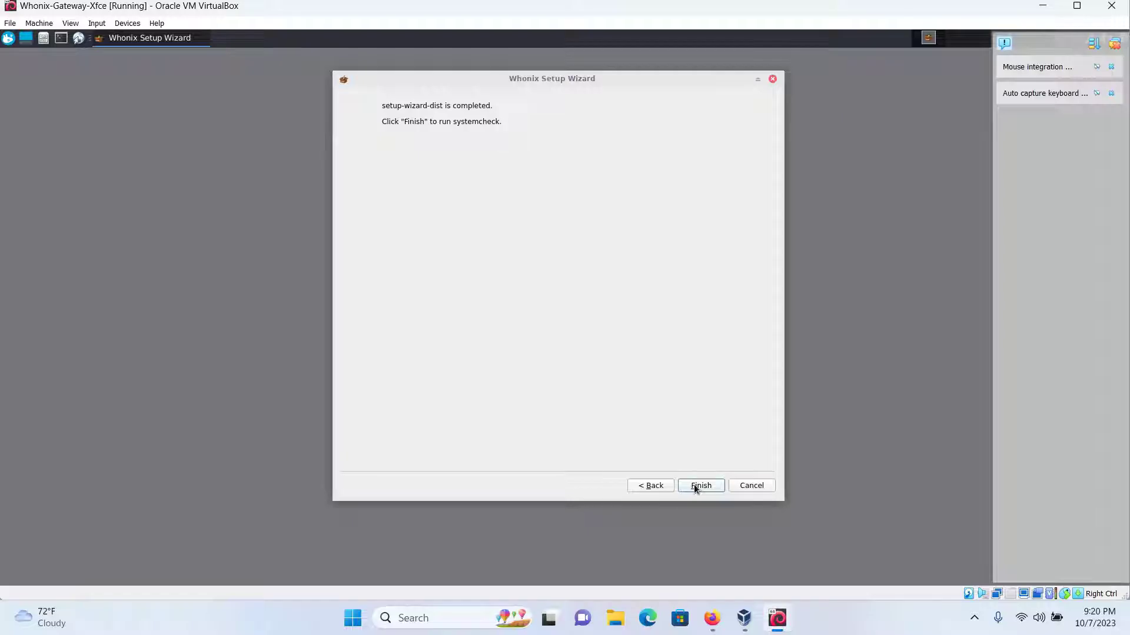
left_click(693, 485)
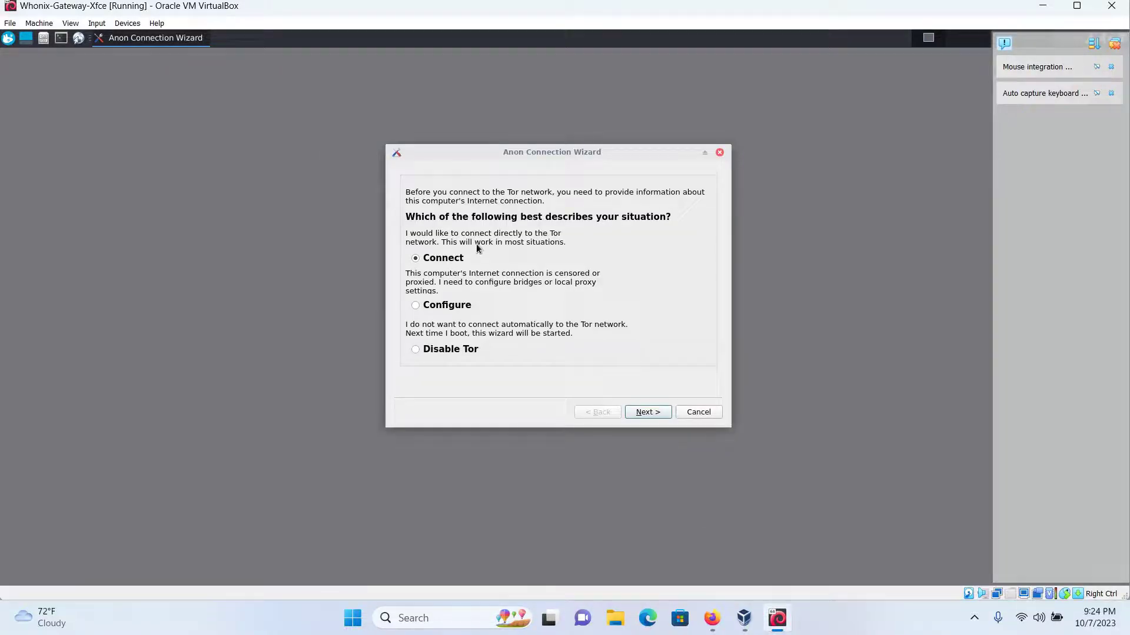
Step: In Anon Connection Wizard choose Connect so the Gateway connects directly to Tor
left_click(649, 412)
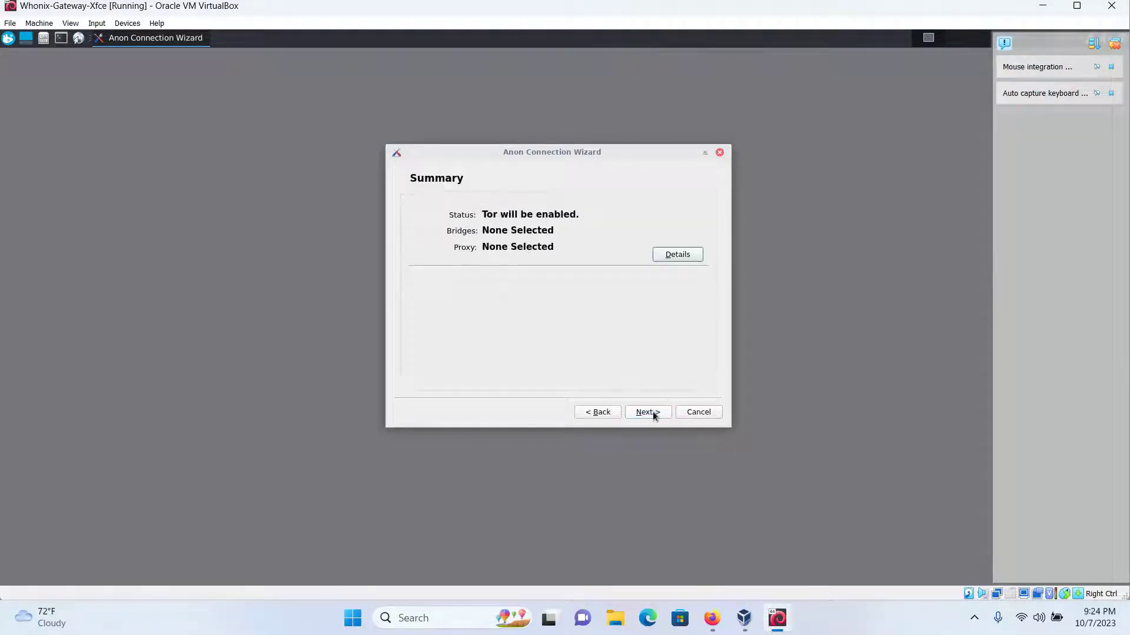
left_click(651, 413)
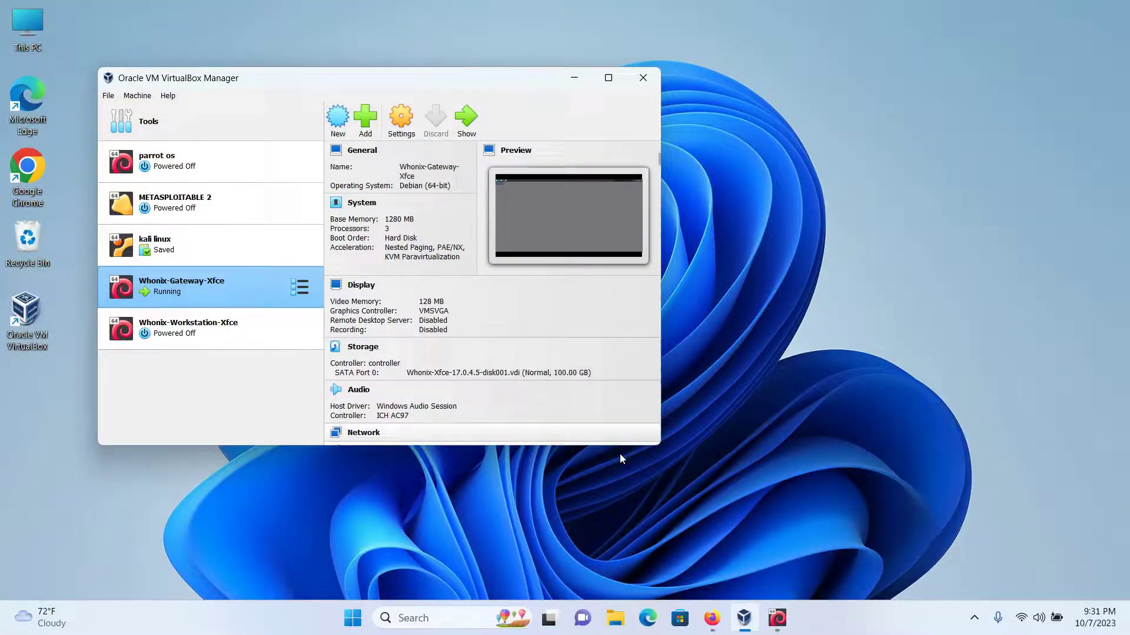
Step: Start Whonix-Workstation-Xfce and finish its setup wizard, marking both disclaimers Understood
left_click(200, 333)
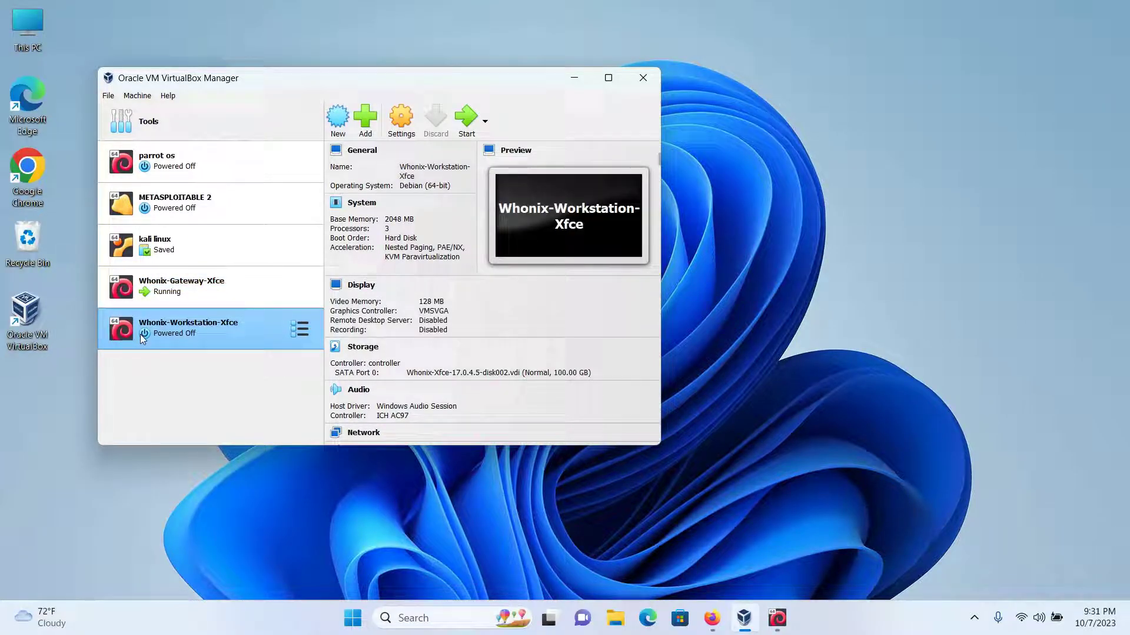
left_click(467, 121)
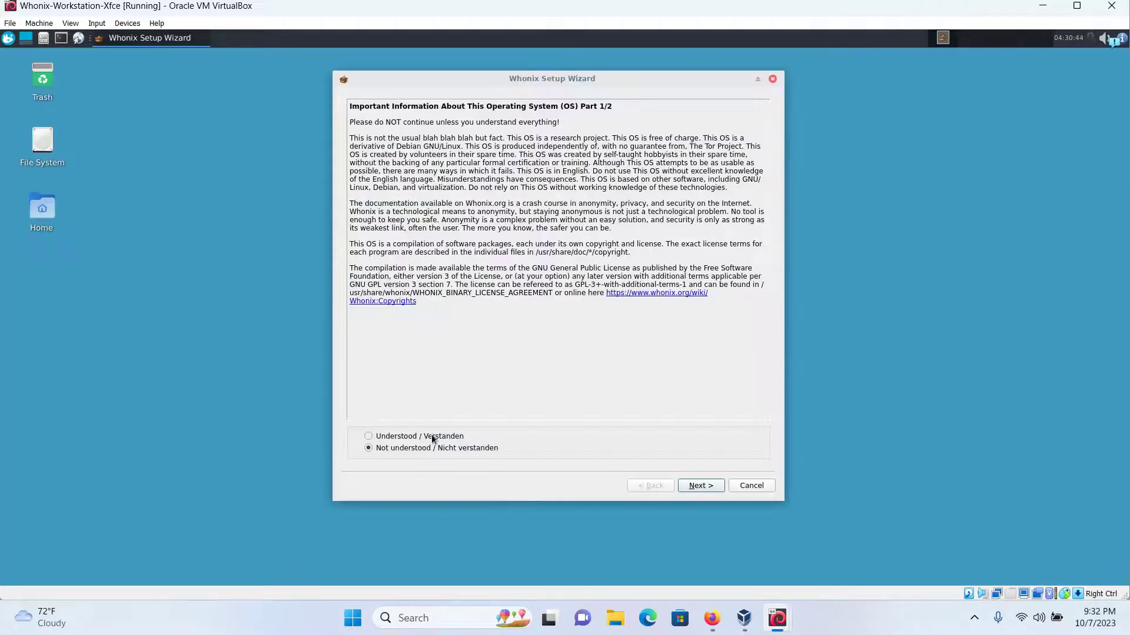
left_click(433, 438)
left_click(700, 486)
left_click(369, 436)
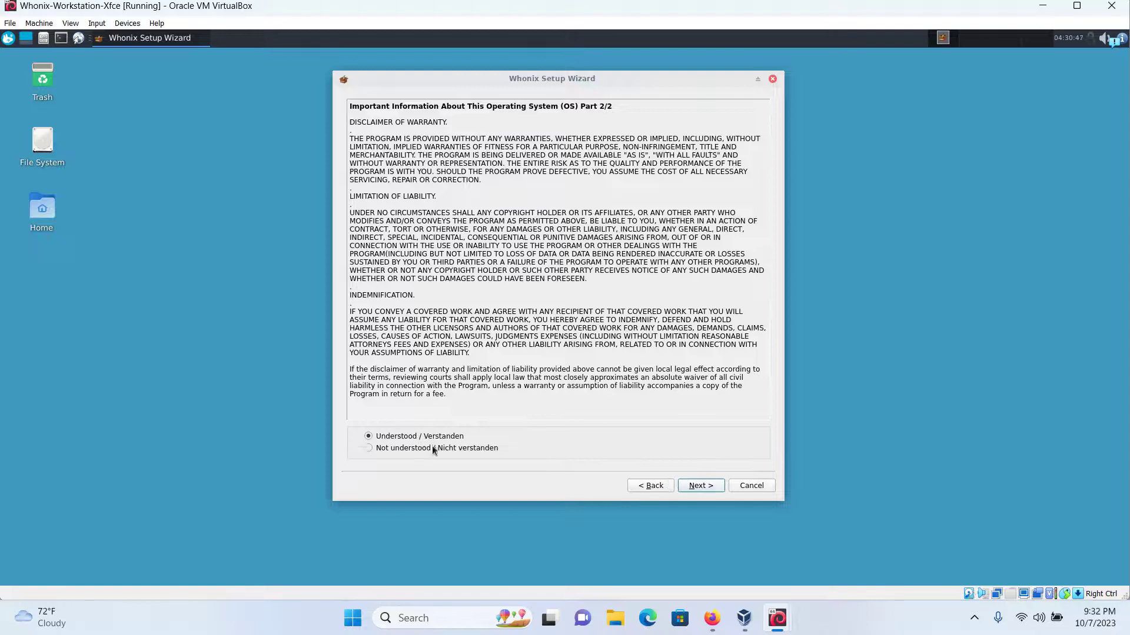
left_click(700, 486)
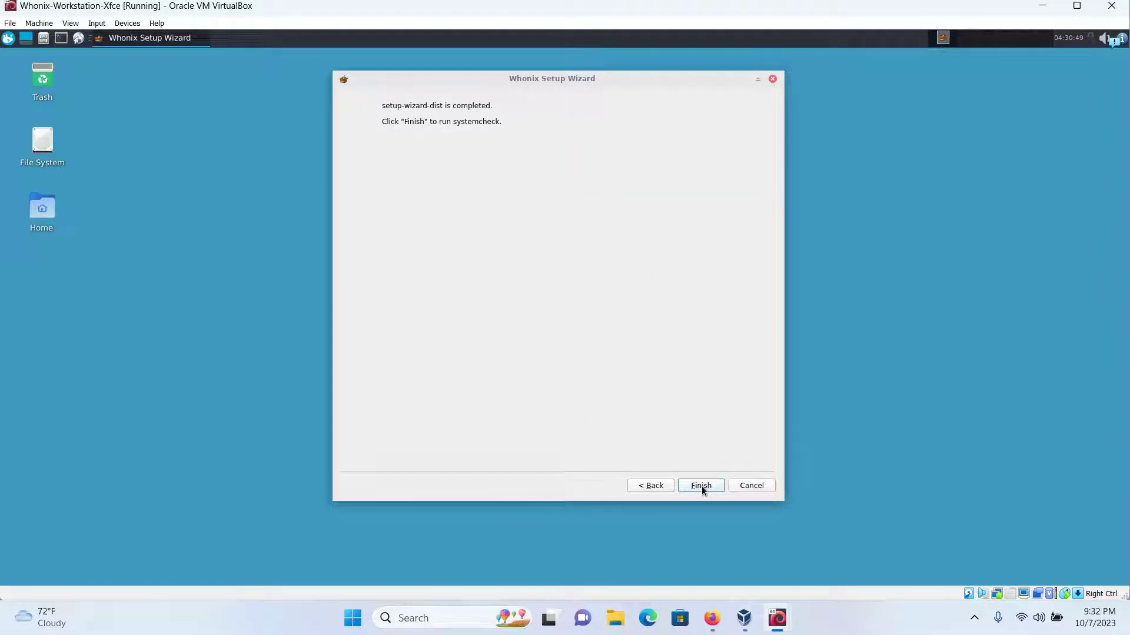
left_click(702, 487)
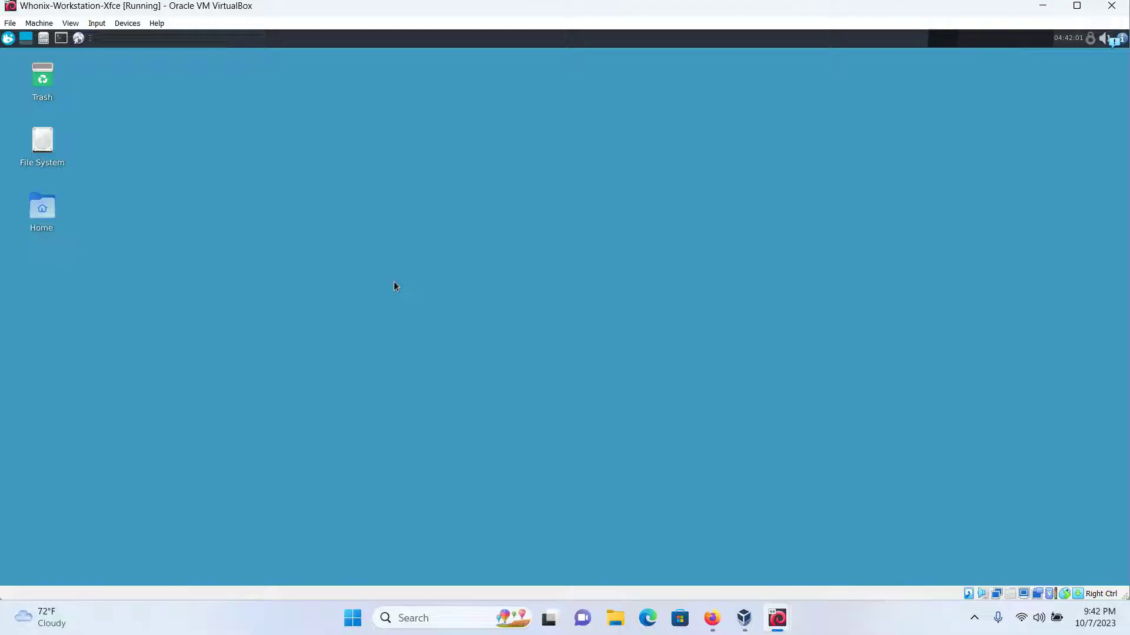
Step: In Tor Browser, load check.torproject.org and highlight the Tor confirmation and IP 199.249.230.86
left_click(79, 37)
left_click(119, 325)
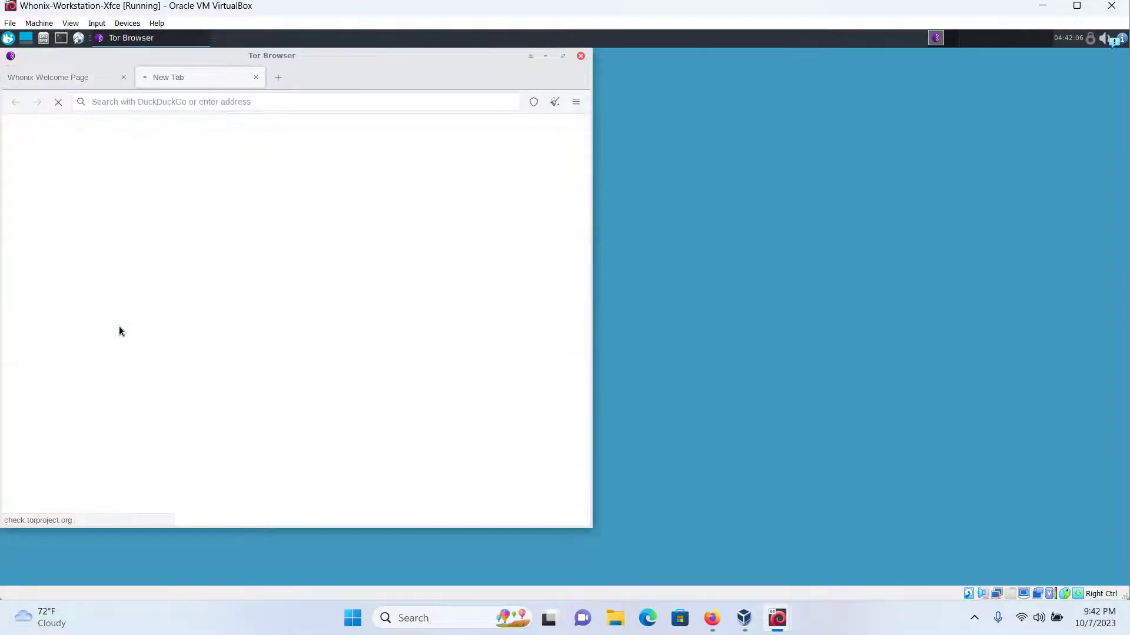
left_click_drag(204, 281, 471, 298)
left_click_drag(203, 281, 499, 292)
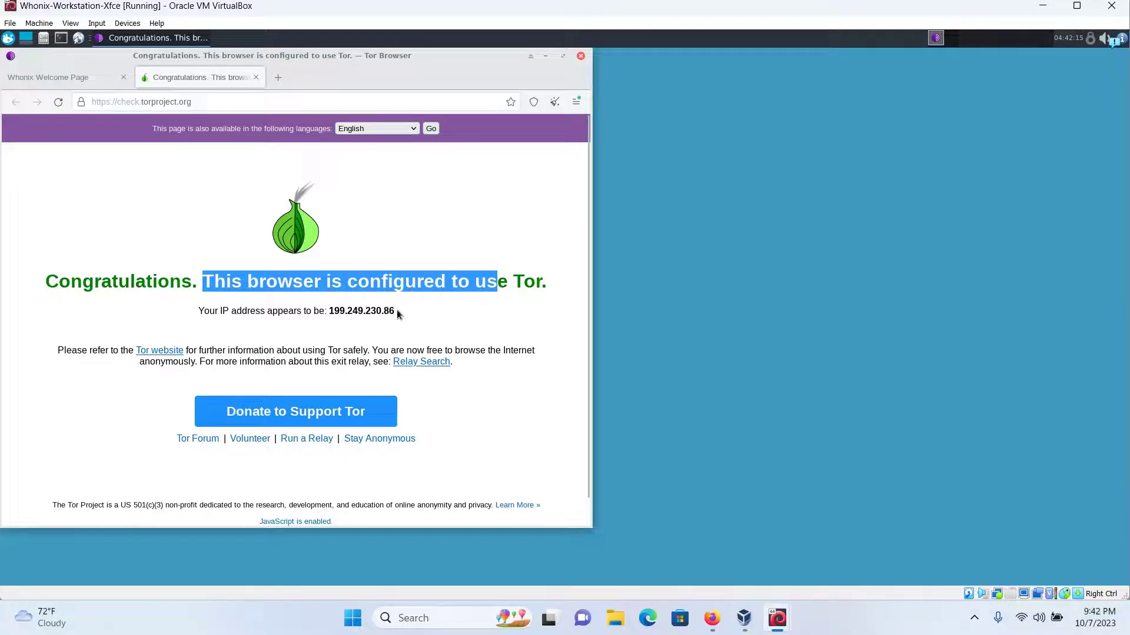
left_click_drag(399, 315, 322, 314)
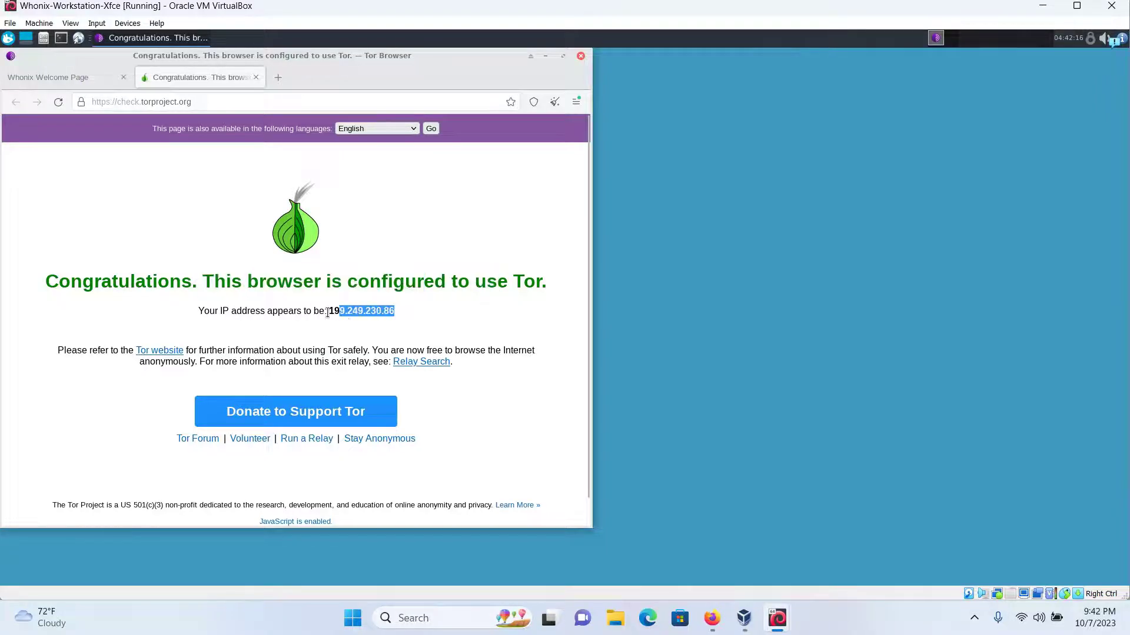
Step: Load dnsleaktest.com in a new tab and highlight the reported Swiss IP 185.195.71.244
left_click(278, 79)
type("dnsle")
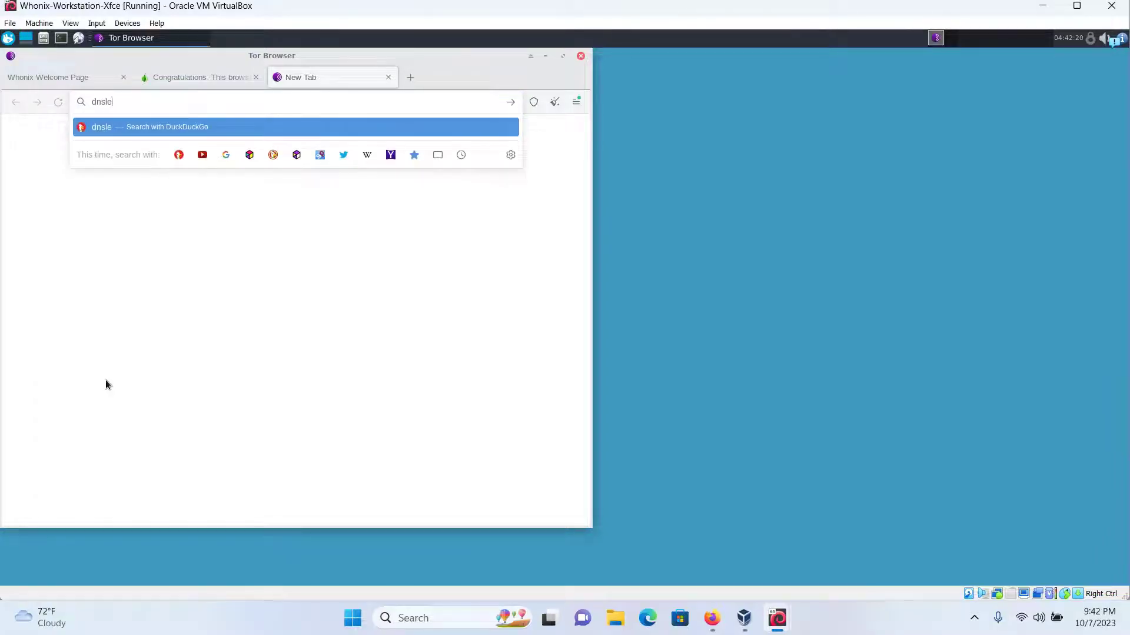
type("aktest.com")
key("Return")
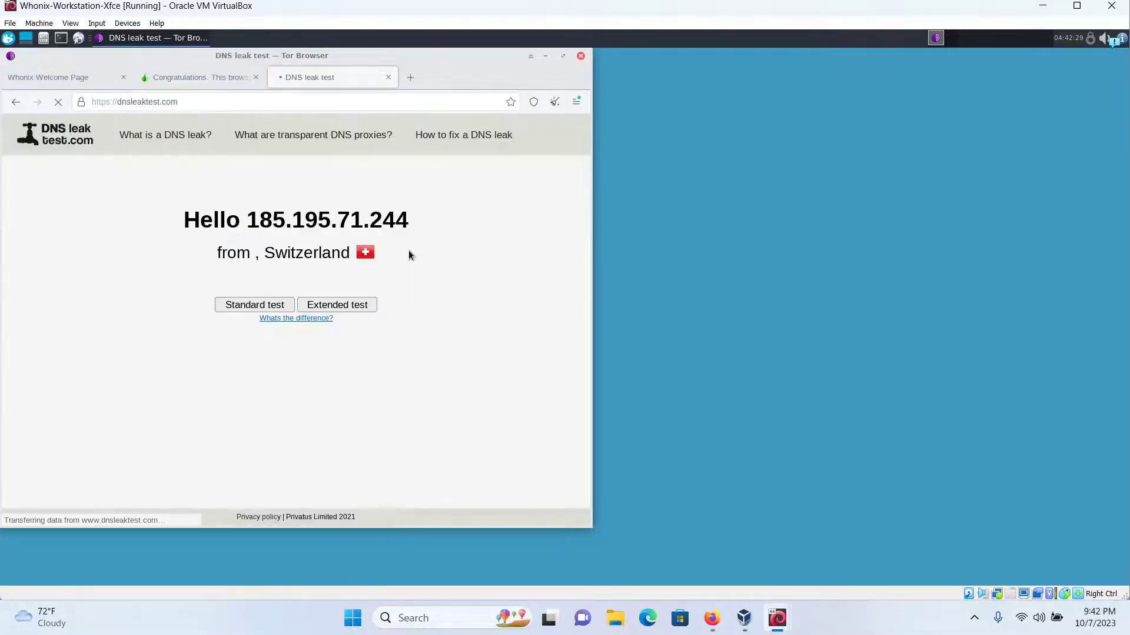
mouse_move(409, 254)
left_mouse_down()
mouse_move(246, 226)
mouse_move(408, 221)
left_mouse_up()
left_click(263, 224)
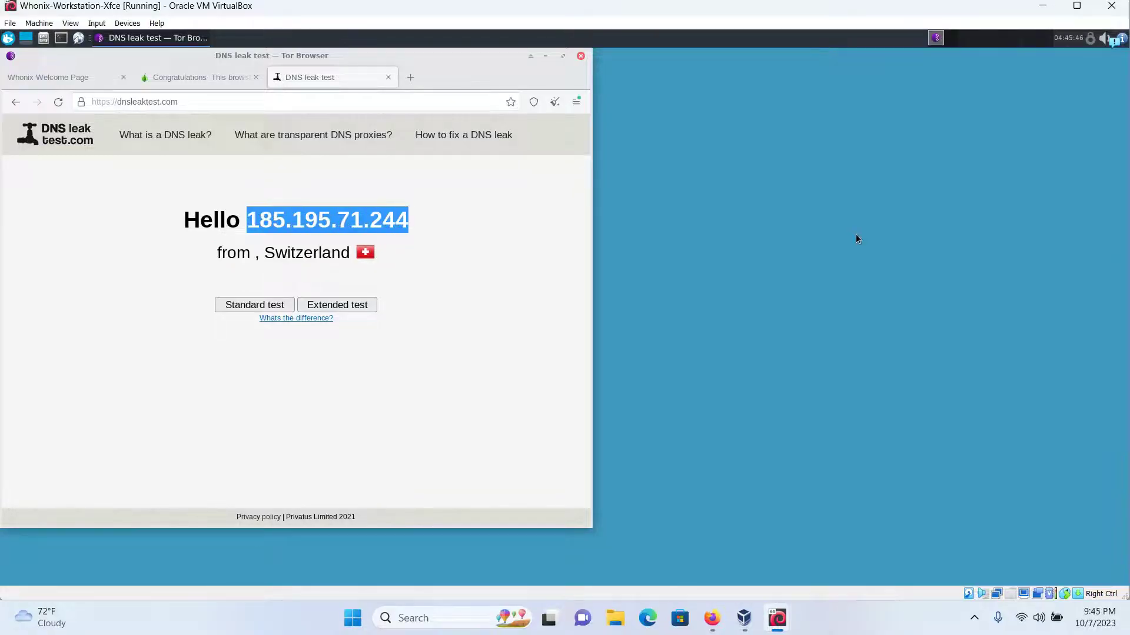
left_click(1042, 5)
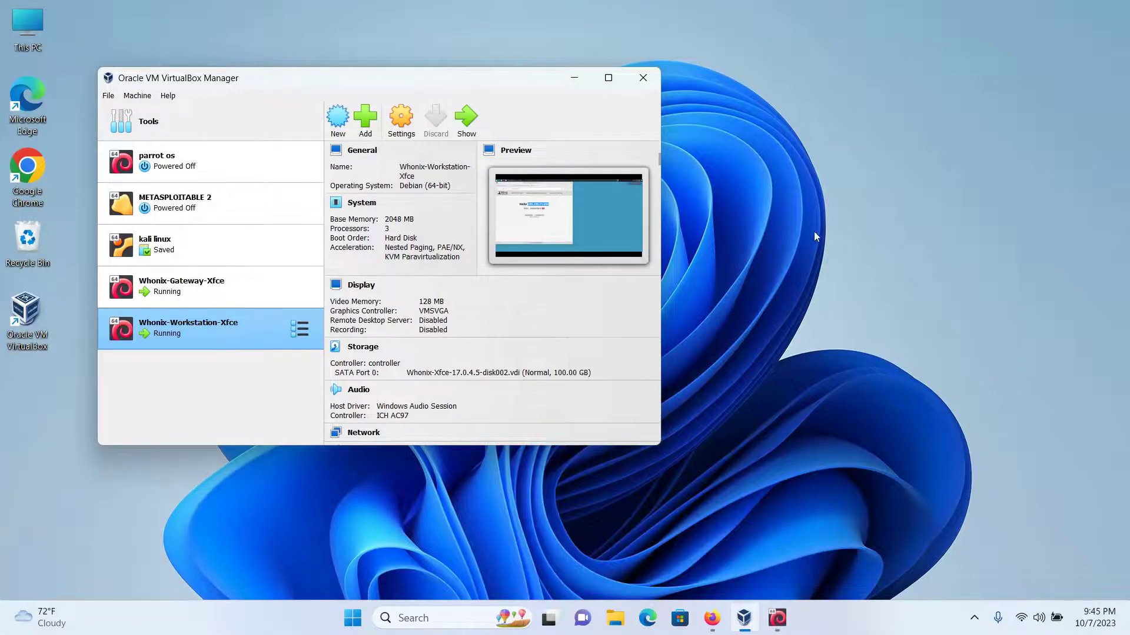